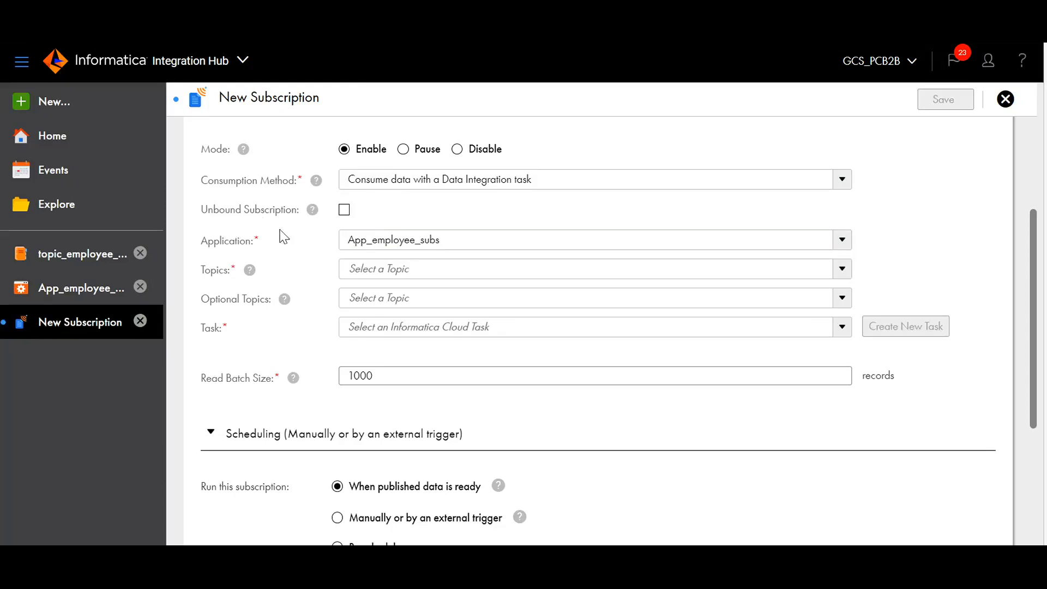
Step: Select topic_employee_demo as the topic of the new subscription
left_click(448, 269)
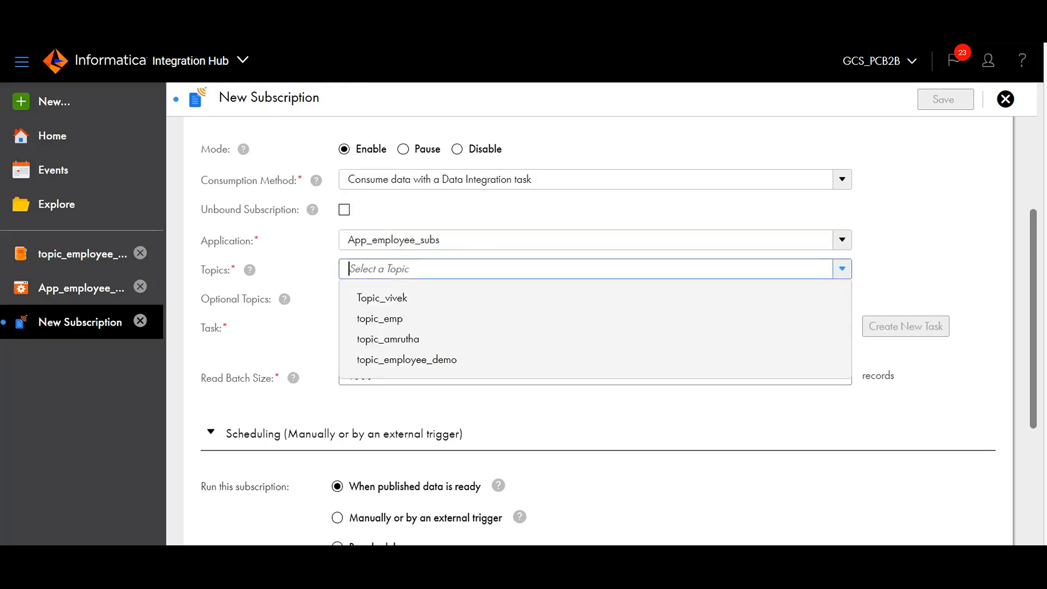
left_click(394, 361)
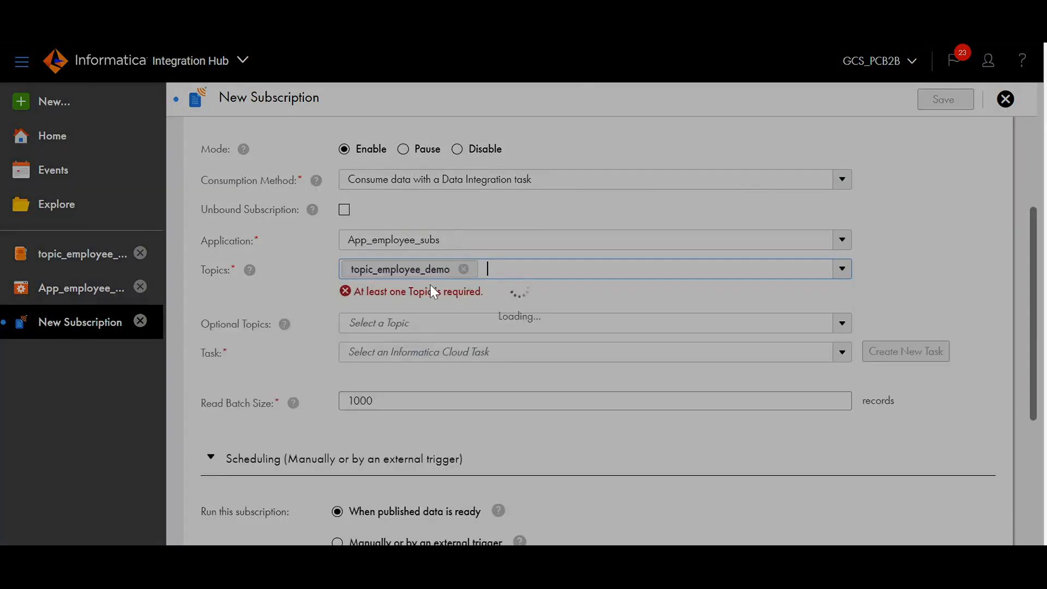
mouse_move(252, 270)
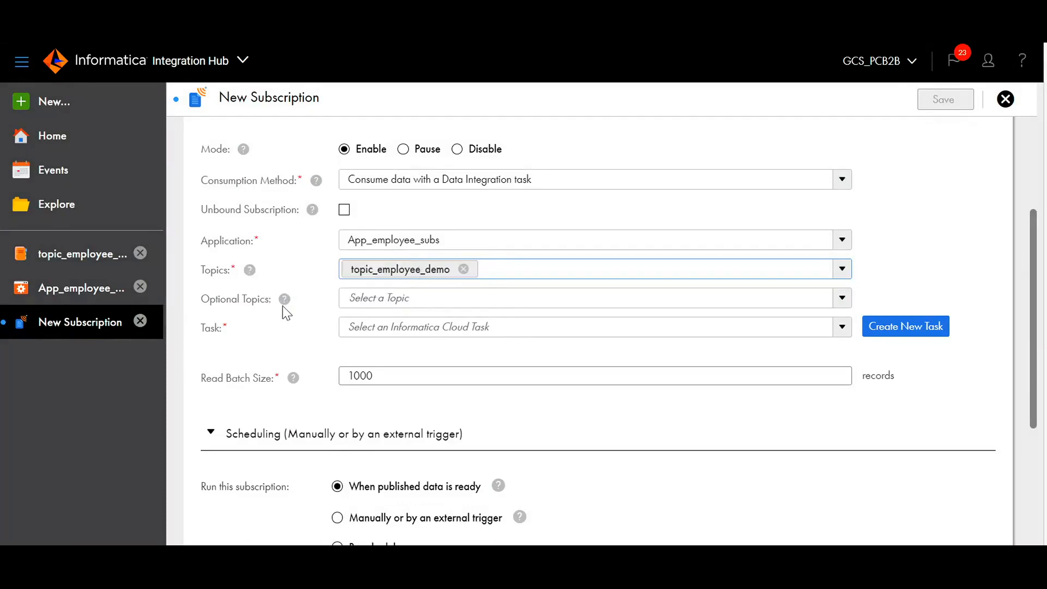
mouse_move(284, 301)
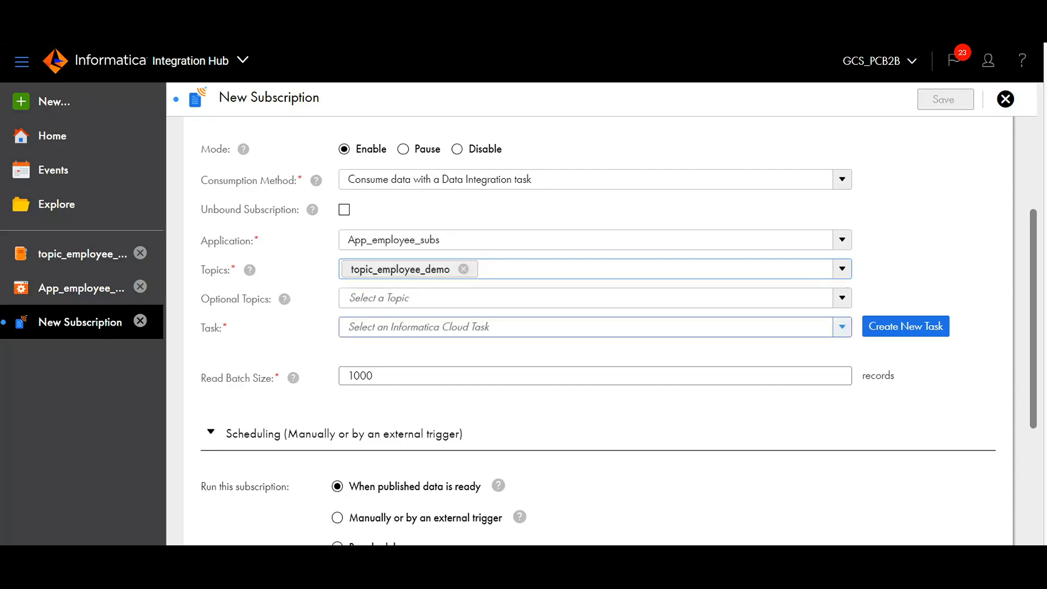
Step: Assign the existing MappingTask13 (MTT) mapping task as the subscription's task
scroll(589, 328, "down", 1)
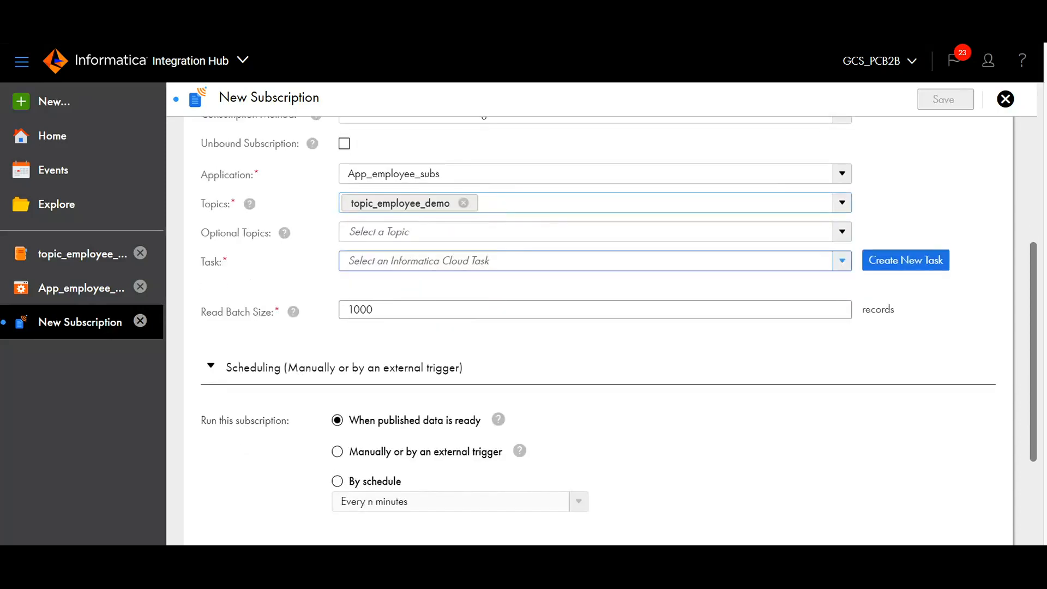
left_click(414, 260)
scroll(502, 423, "down", 3)
left_click(503, 423)
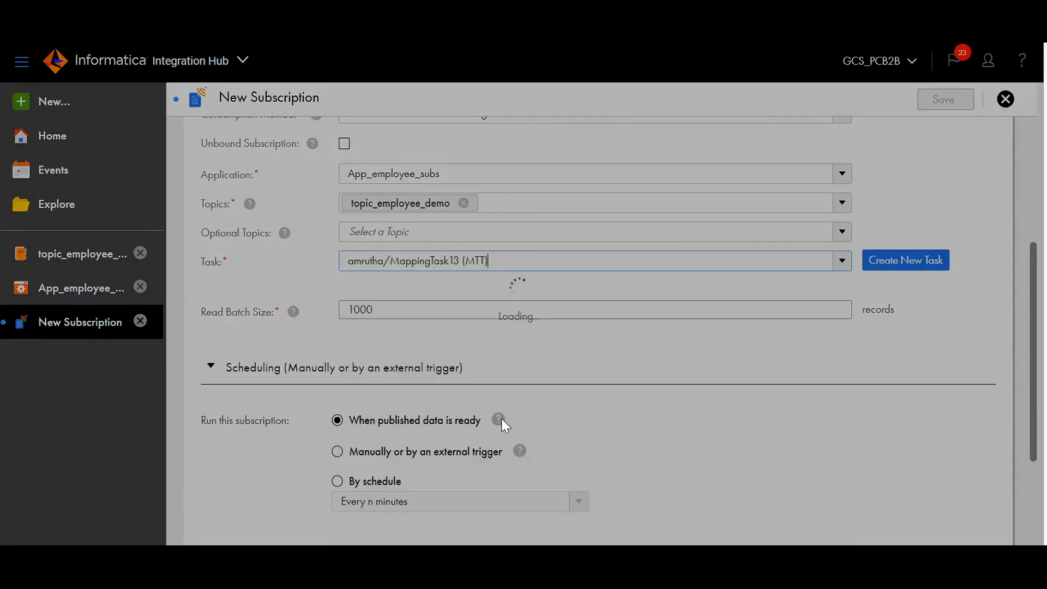
Step: Review the read batch size, the scheduling options and the help for running when published data is ready
scroll(336, 365, "down", 2)
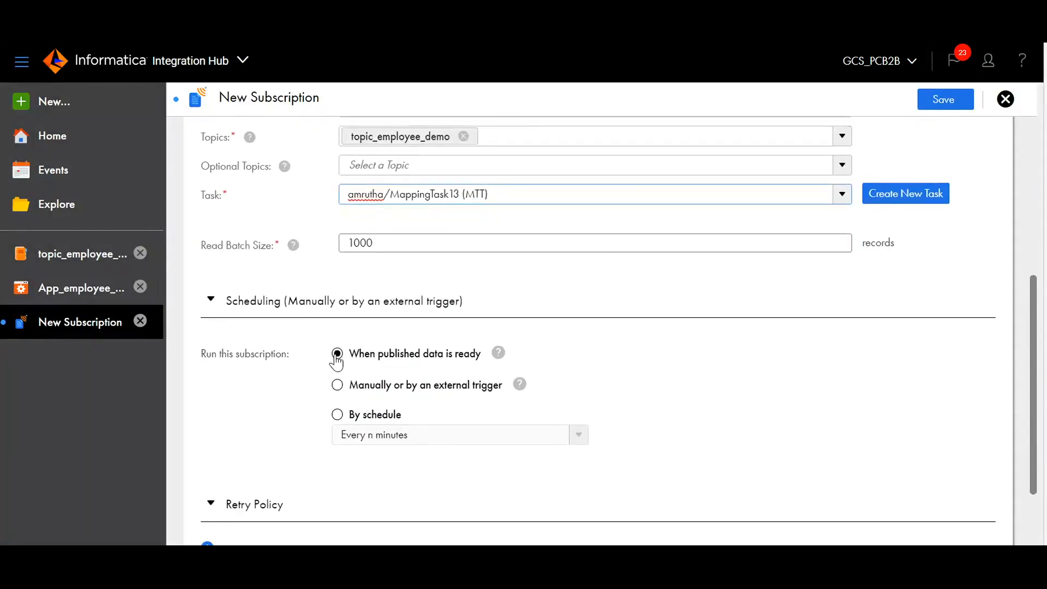
left_click(294, 246)
double_click(557, 237)
scroll(367, 354, "down", 2)
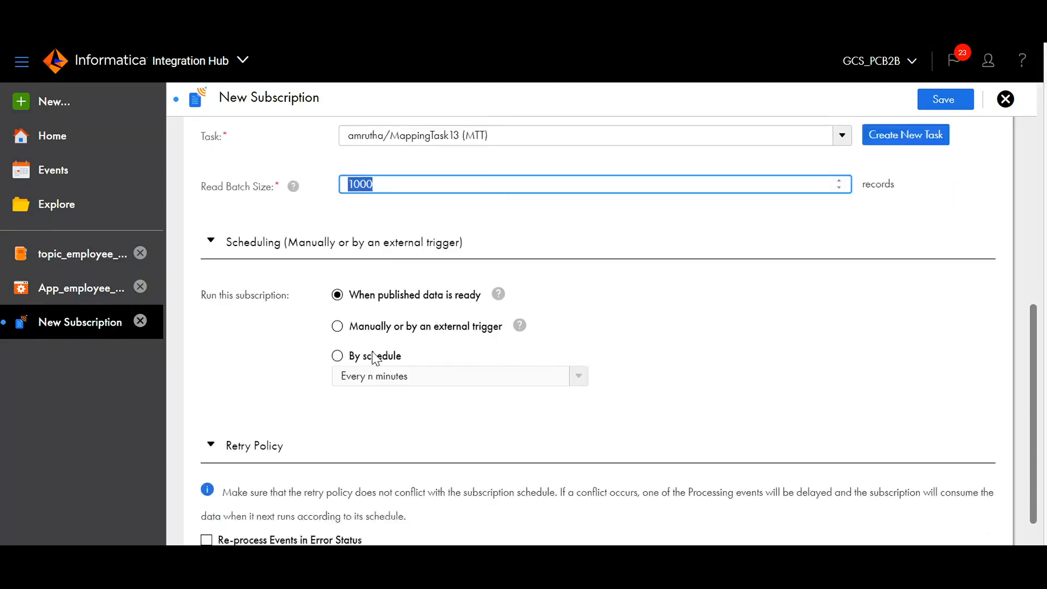
scroll(430, 309, "down", 2)
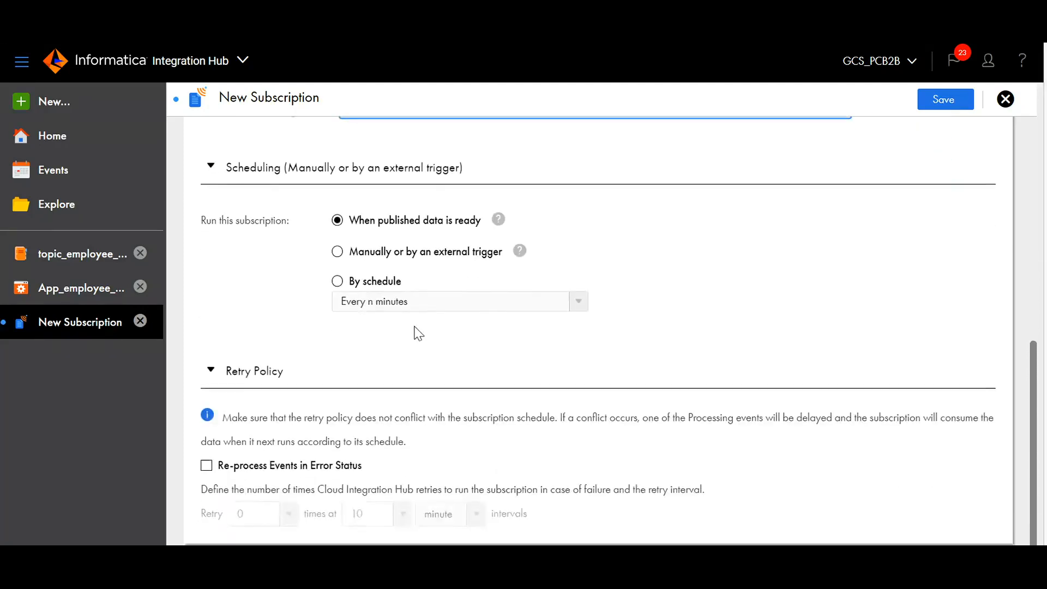
scroll(418, 332, "up", 2)
scroll(436, 306, "down", 2)
mouse_move(500, 218)
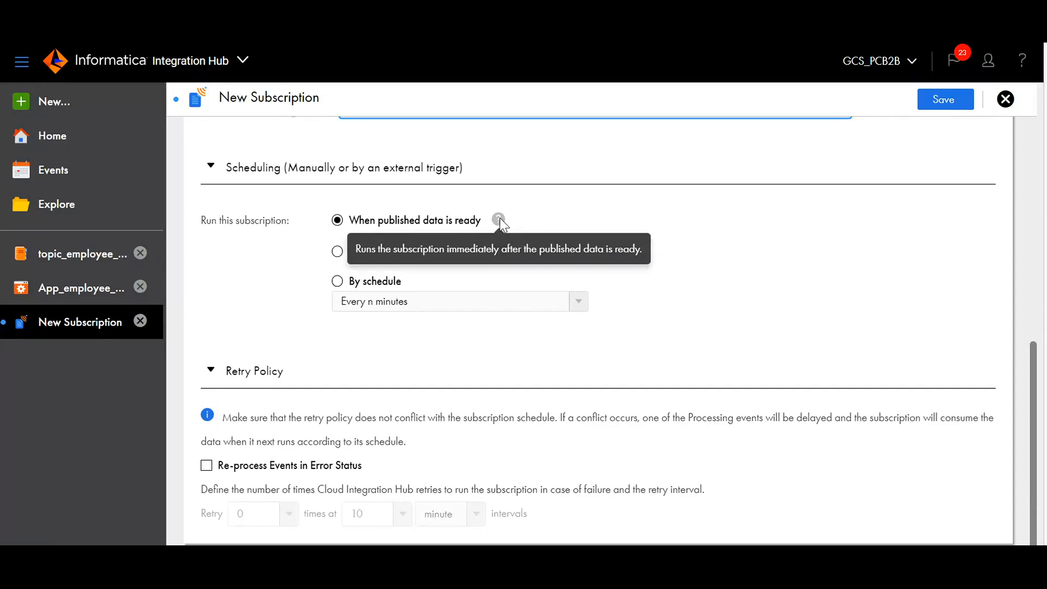
Step: Try running the subscription by schedule and examine its repeat, weekday, time range and time zone settings
left_click(518, 250)
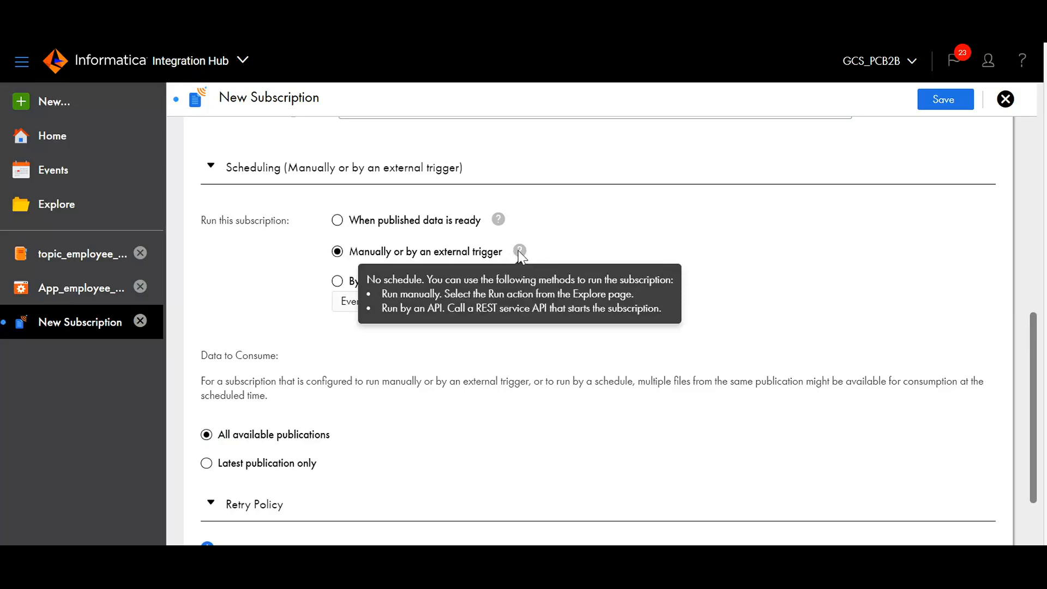
left_click(337, 280)
scroll(545, 363, "down", 3)
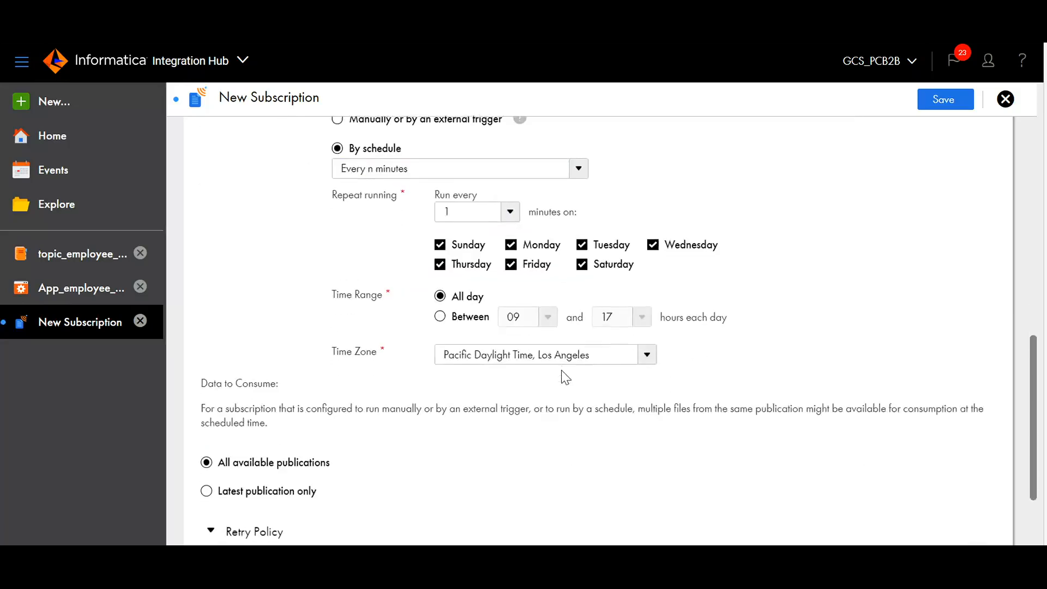
scroll(551, 428, "up", 3)
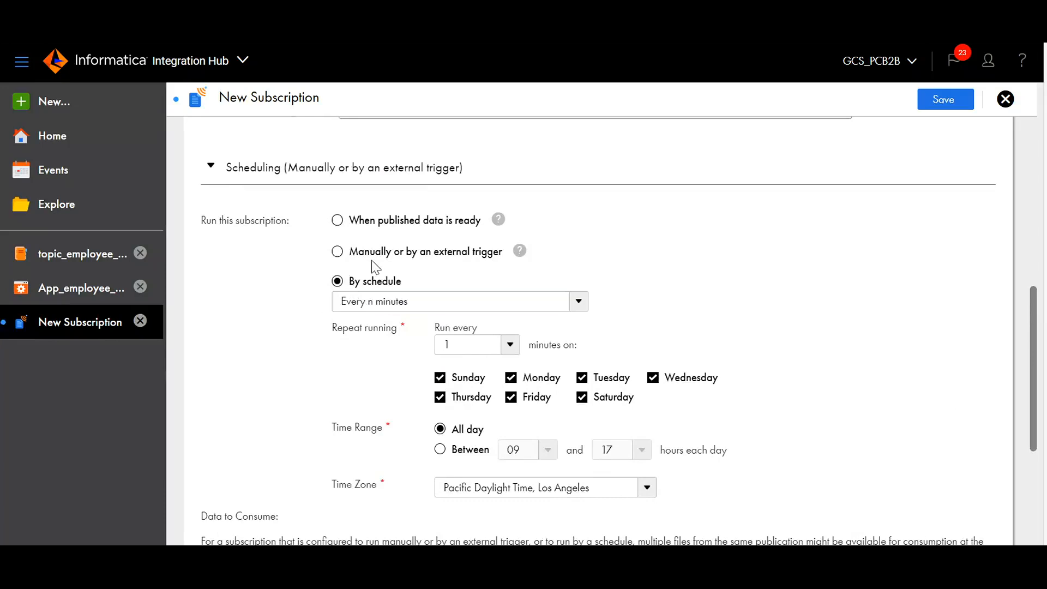
scroll(458, 386, "down", 2)
scroll(458, 387, "up", 2)
scroll(457, 389, "down", 1)
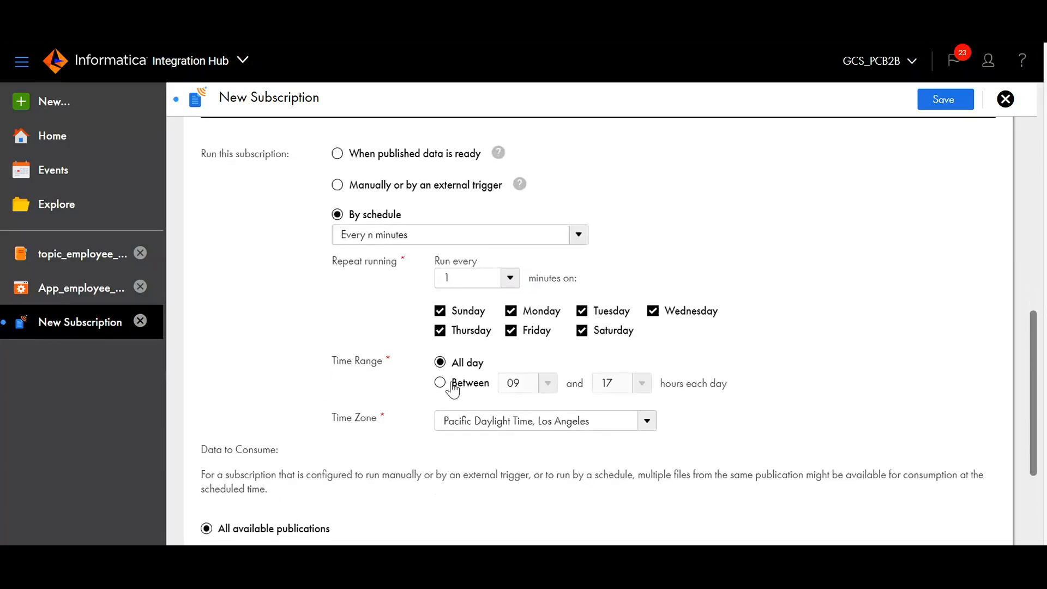
scroll(451, 388, "up", 1)
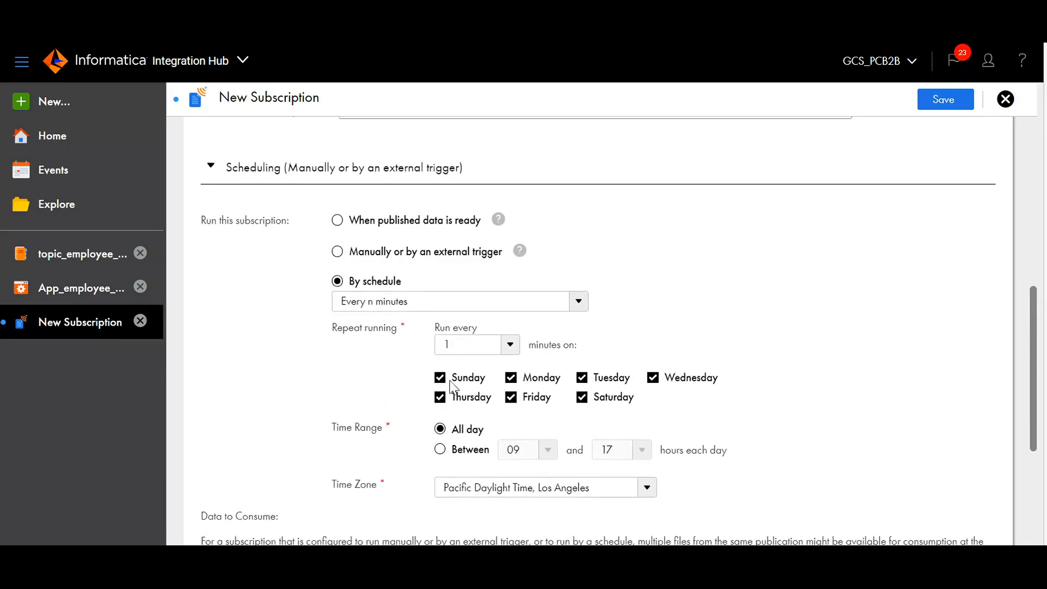
Step: Set the subscription to run manually or by an external trigger and examine the data-to-consume options
left_click(337, 251)
scroll(337, 252, "down", 3)
left_click_drag(357, 249, 689, 249)
left_click(505, 285)
left_click(614, 291)
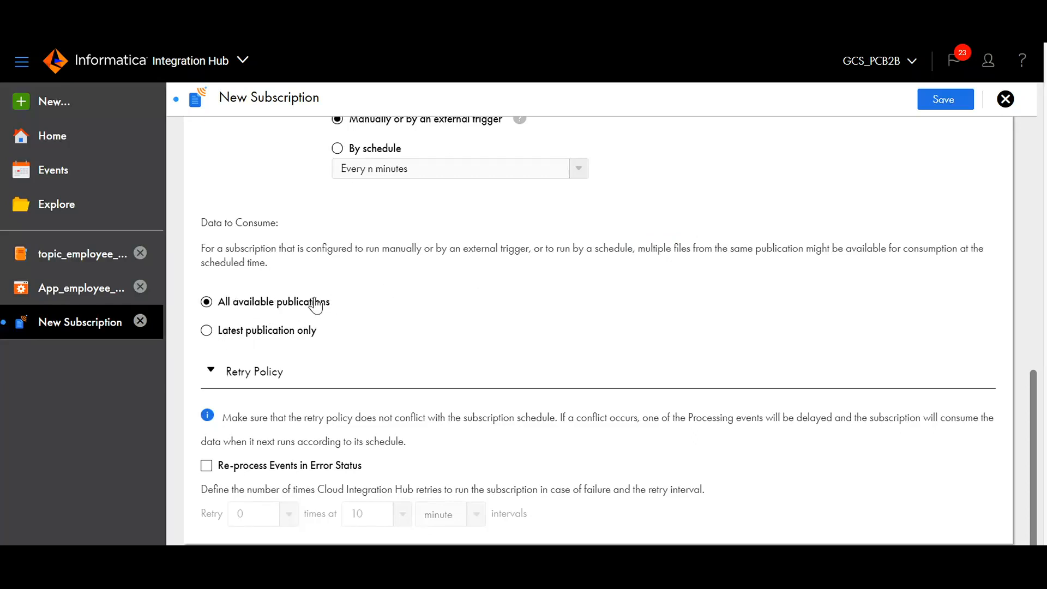
Step: Try enabling re-processing of events in error status, look through the retry count and interval choices, and disable it again
left_click(357, 465)
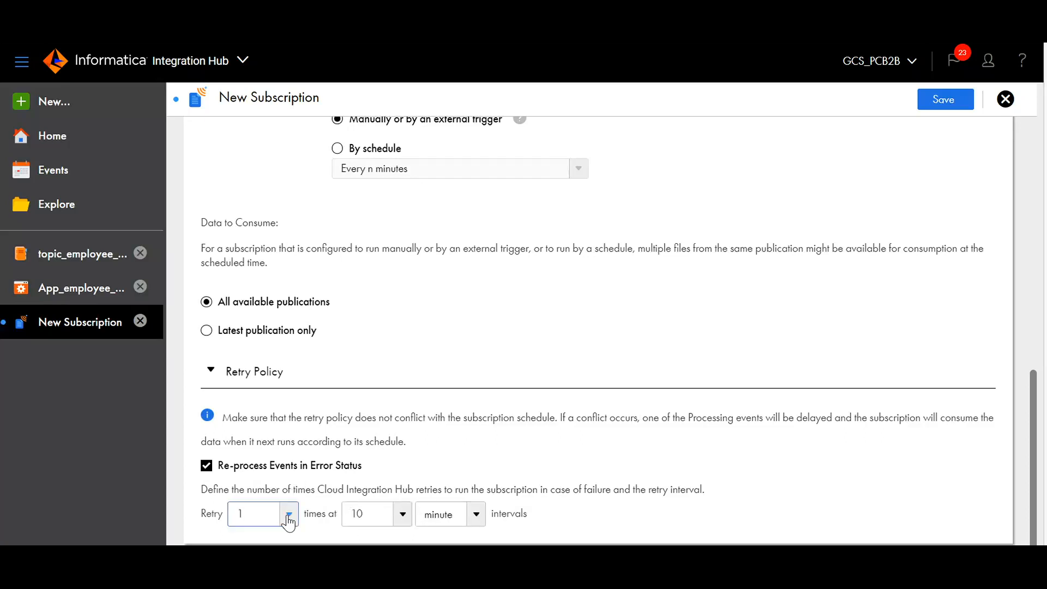
left_click(401, 514)
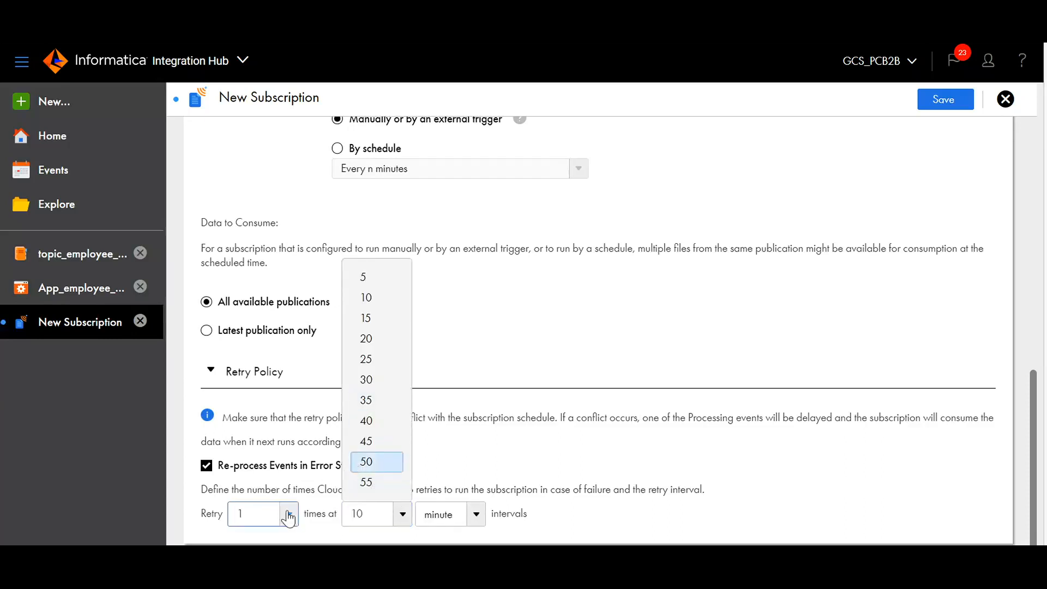
left_click(289, 513)
left_click(403, 514)
left_click(276, 223)
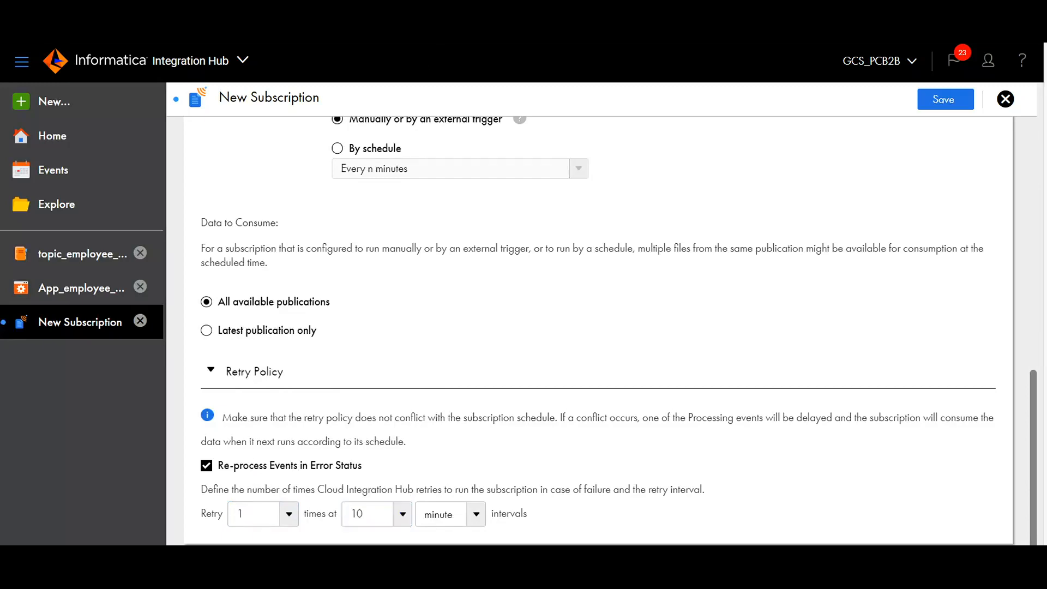
left_click(206, 465)
Step: Save the subs_employee_demo subscription and open the App_employee_subs application
scroll(642, 339, "up", 10)
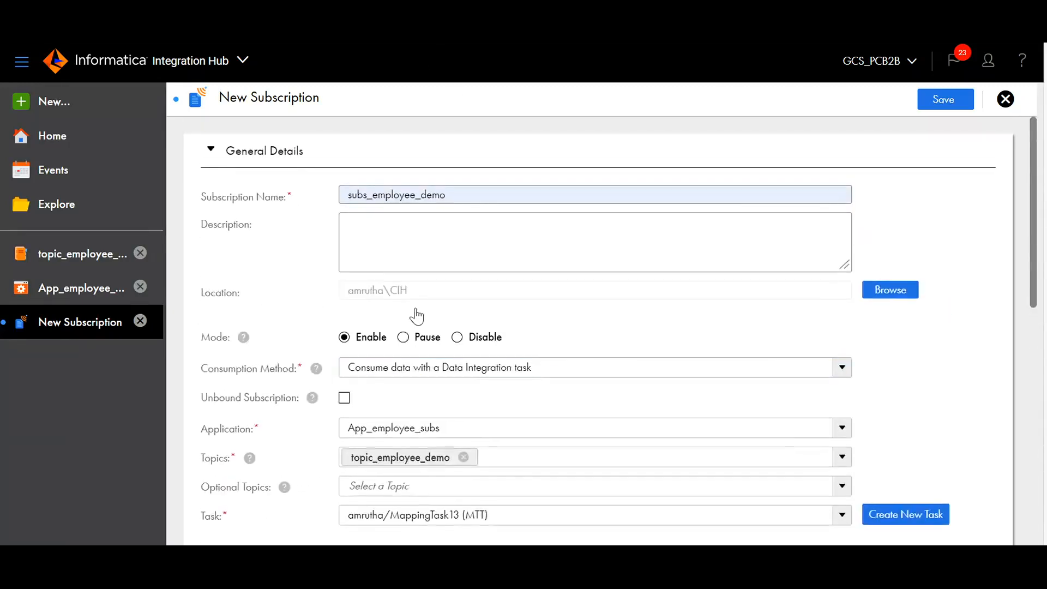
left_click(945, 99)
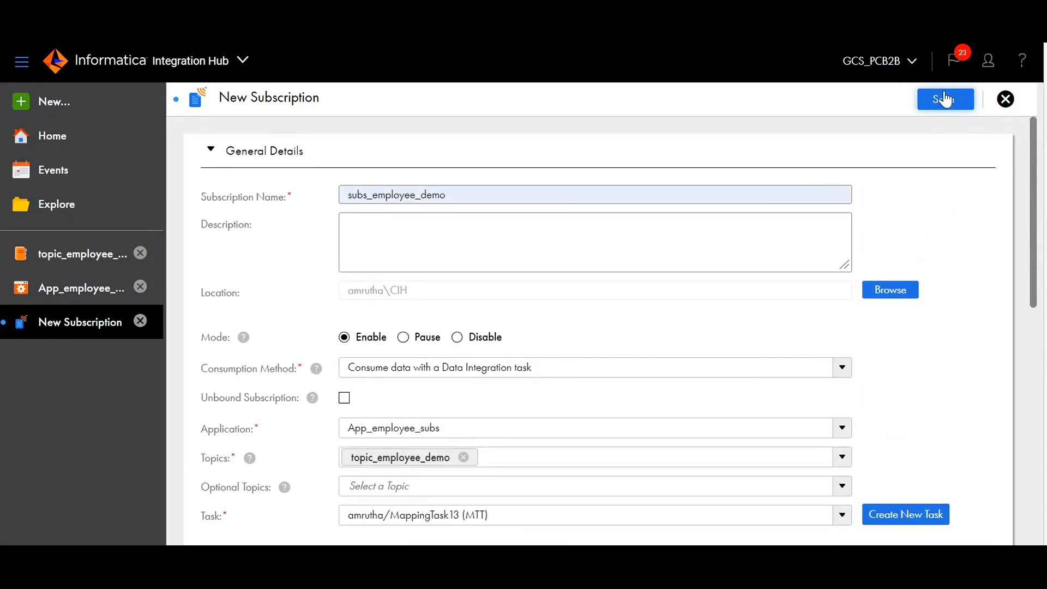
left_click(80, 288)
Step: Try to run subs_employee_demo from the application's subscription list
mouse_move(942, 398)
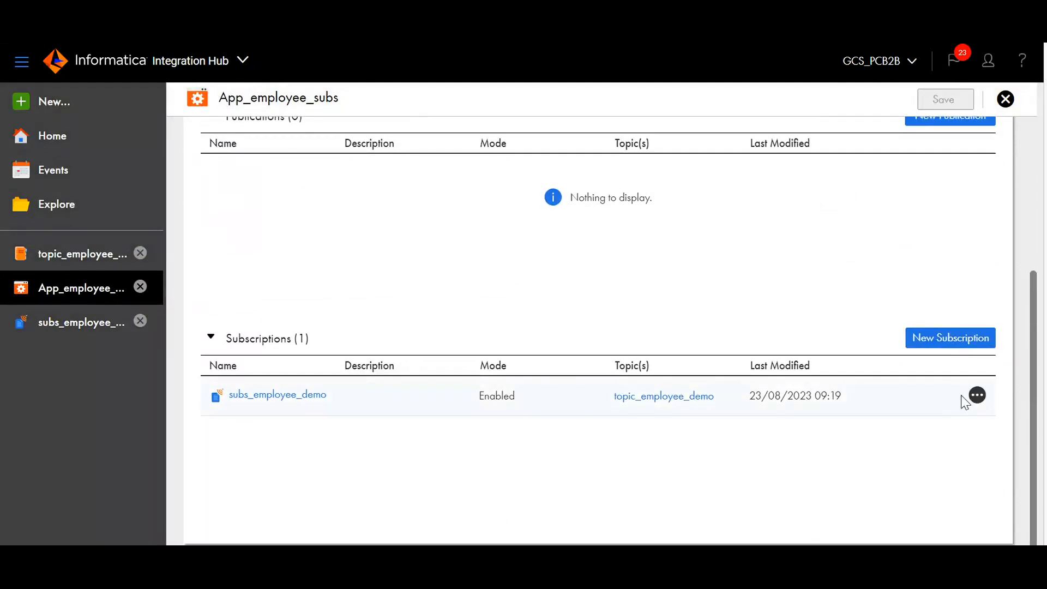
left_click(976, 396)
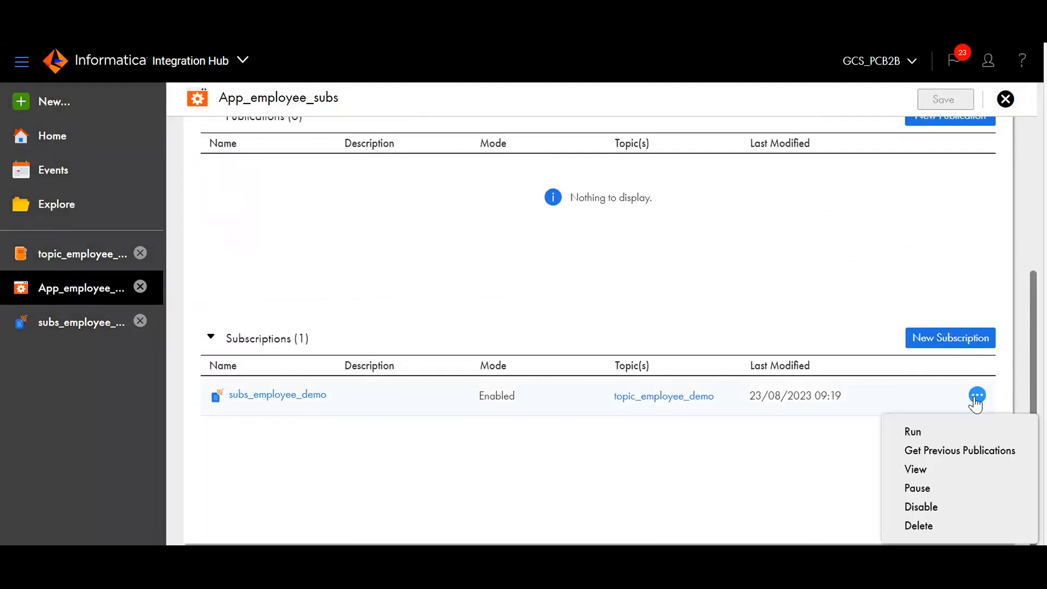
left_click(940, 431)
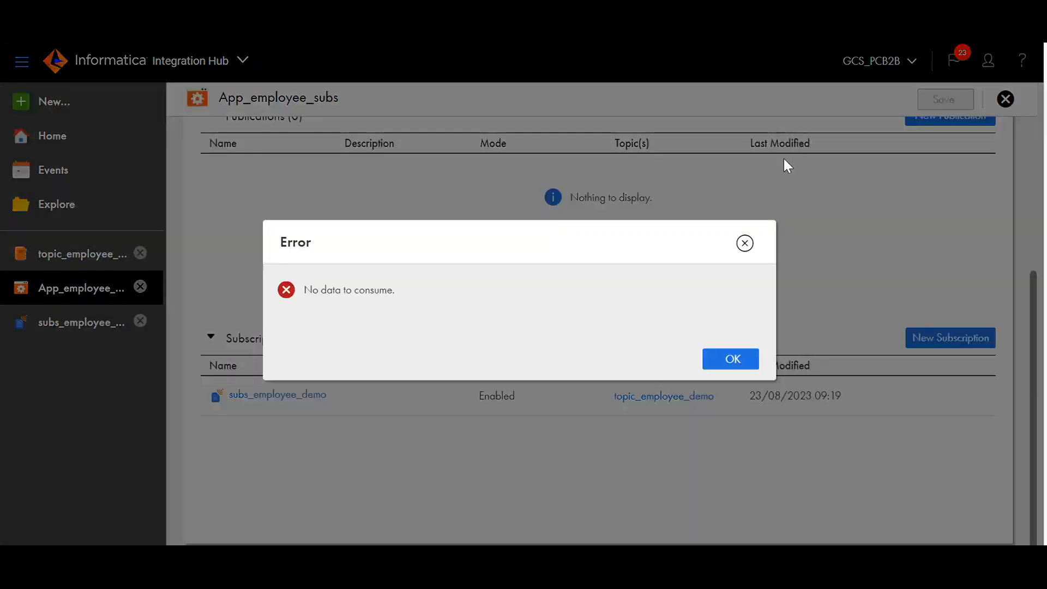
left_click(744, 243)
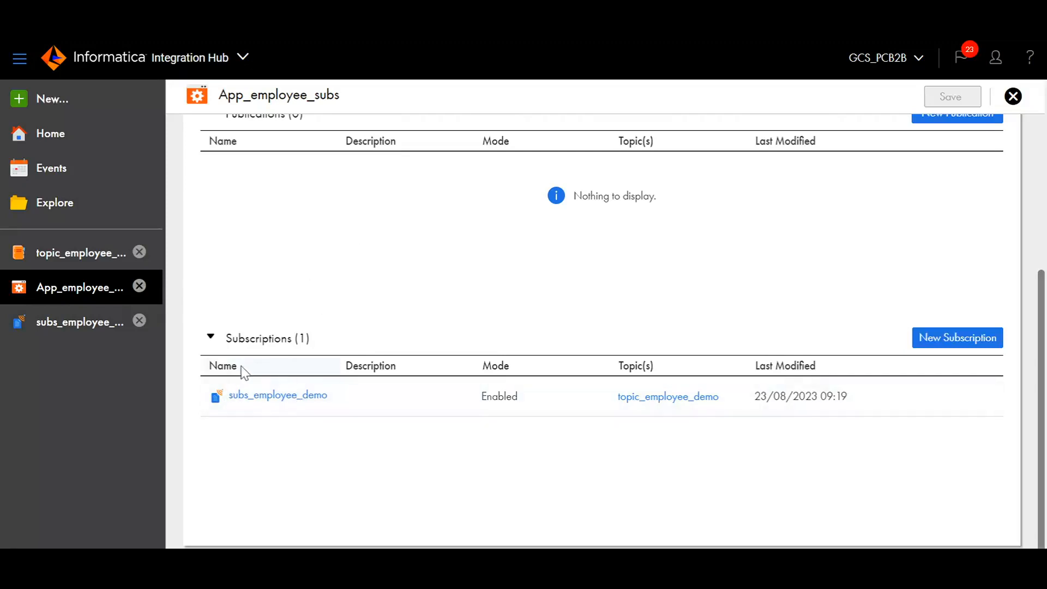
Step: Run the Publ_employee_demo publication from the topic_employee_demo diagram, and open the subs_employee_demo subscription
left_click(100, 252)
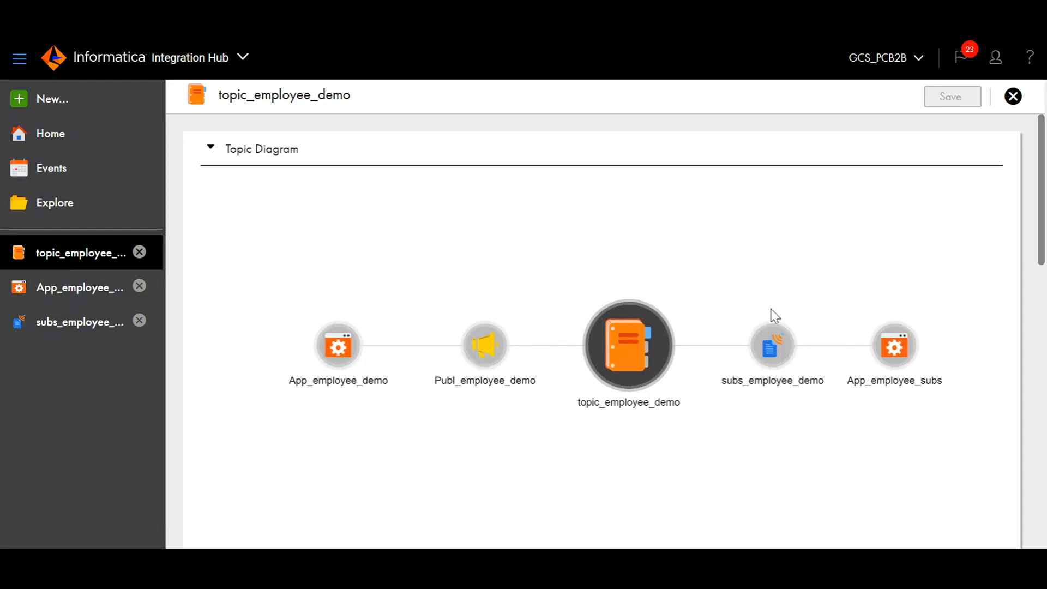
right_click(490, 342)
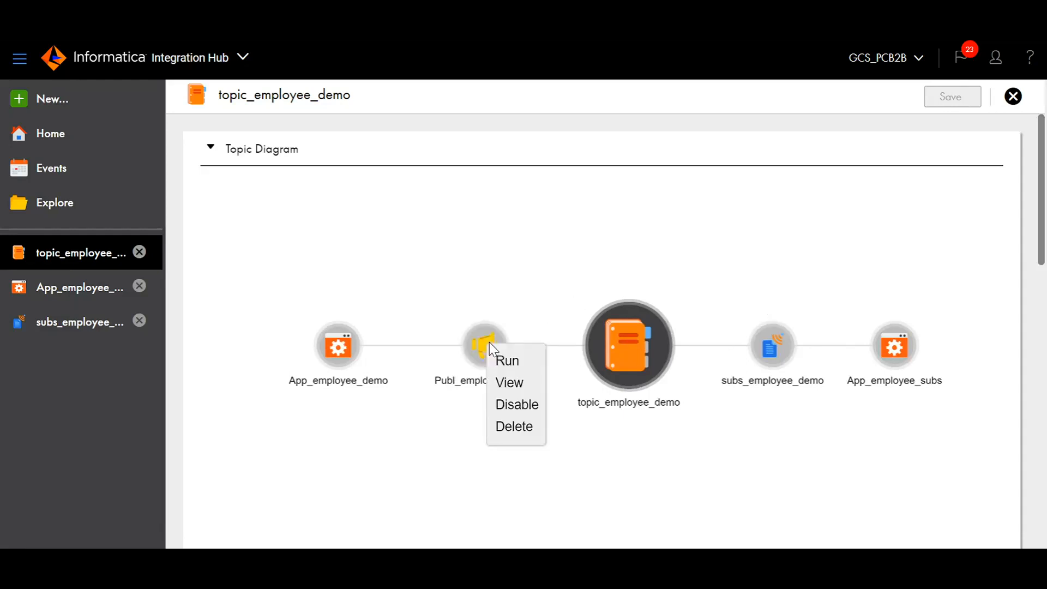
left_click(502, 362)
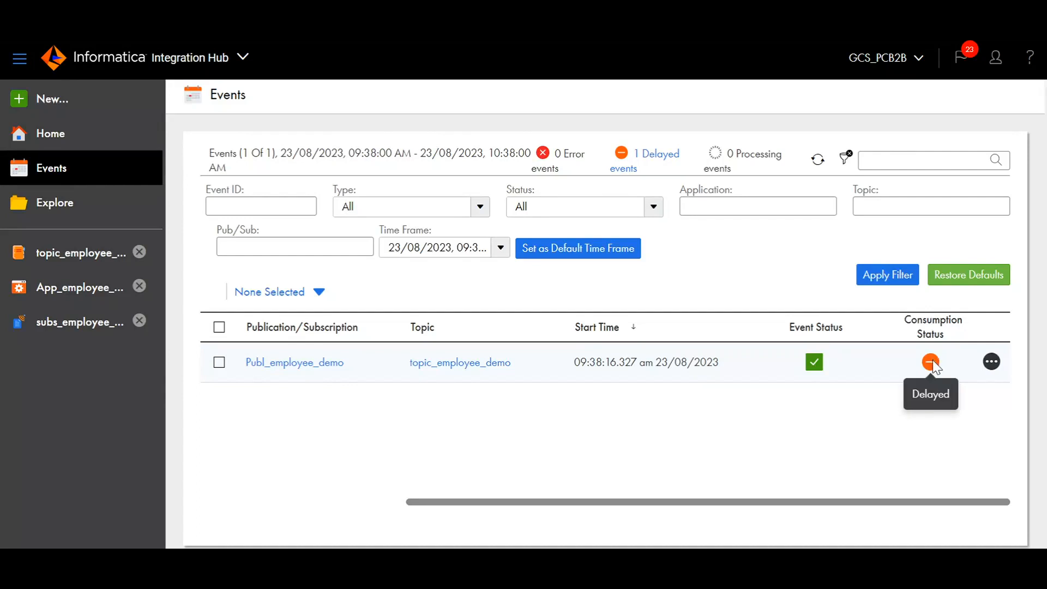
left_click(68, 330)
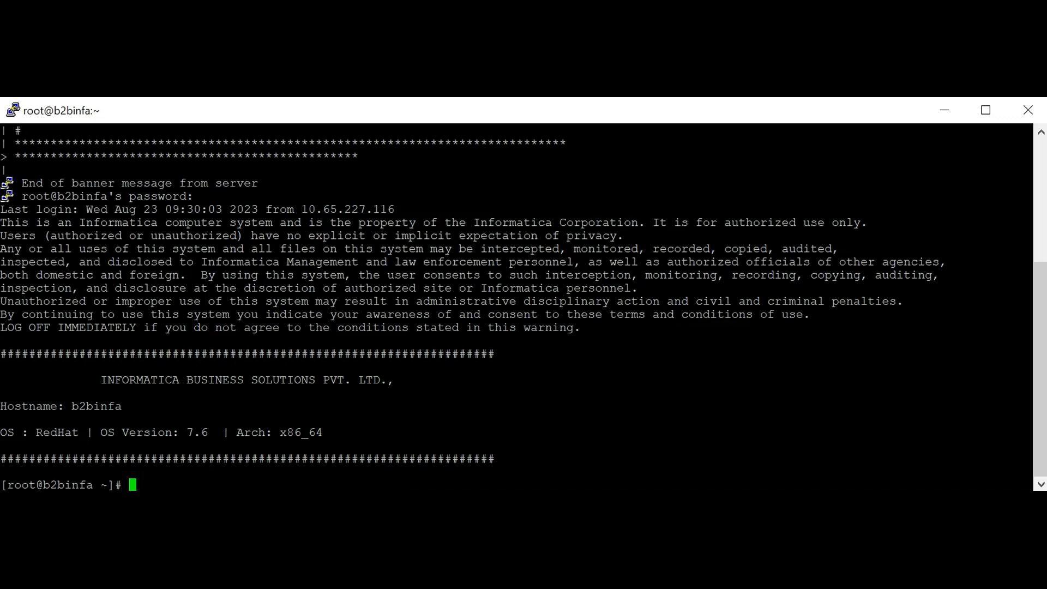
Step: Go to the src directory inside the personal folder under /root in the terminal and list its files with ls -lrt
type("cd /root/amrutha/")
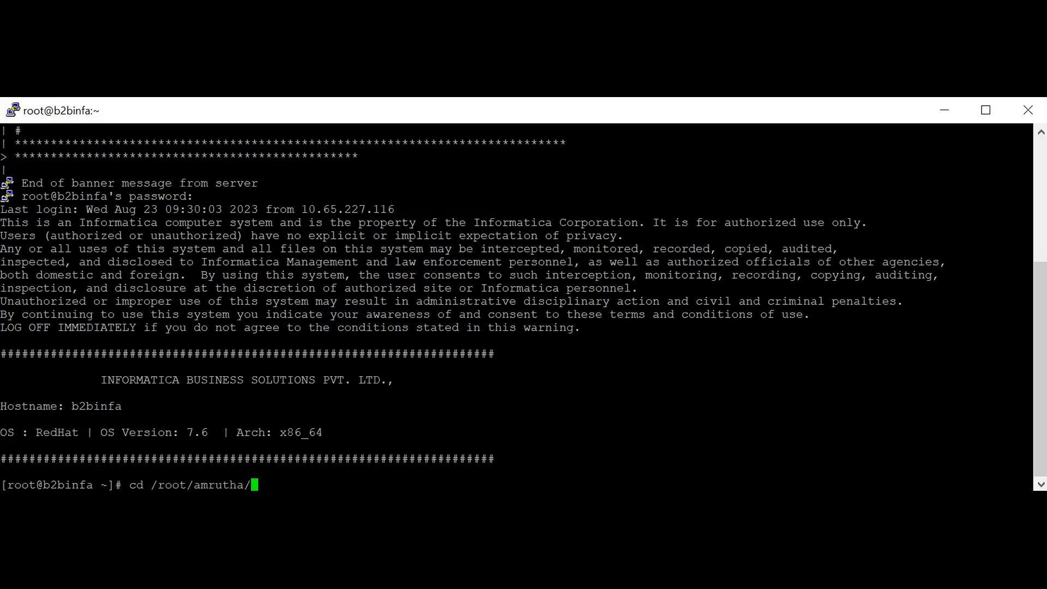
type("src")
key("Return")
type("ls -lrt")
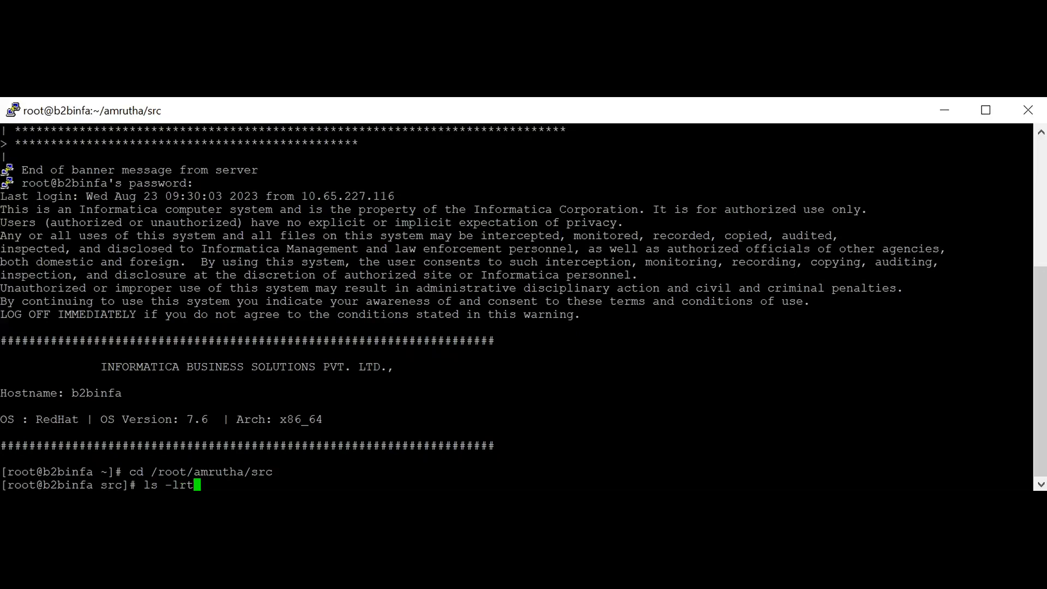
key("Return")
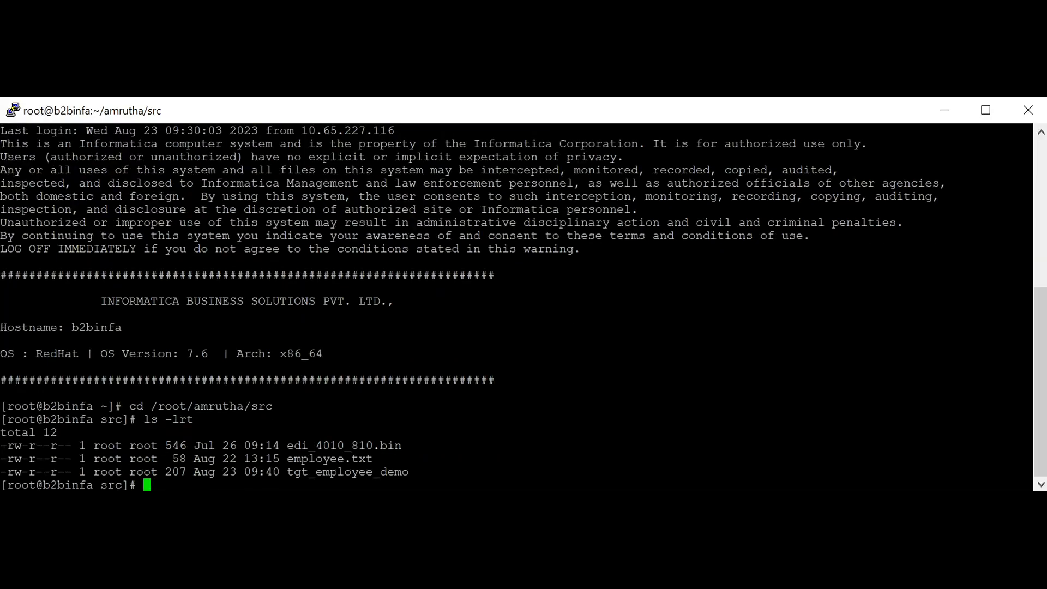
left_click_drag(280, 472, 408, 471)
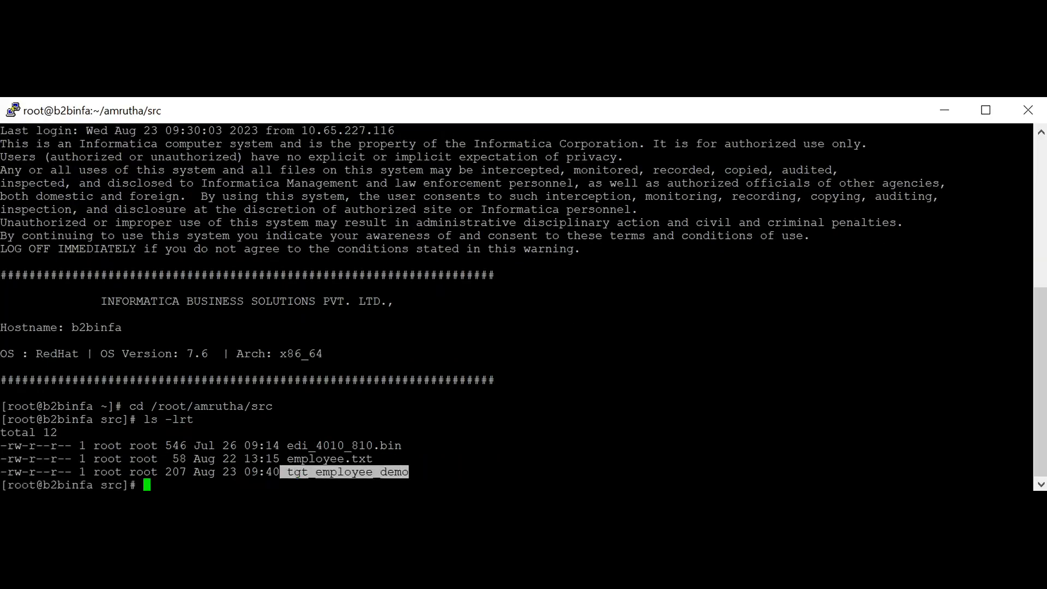
left_click(410, 473)
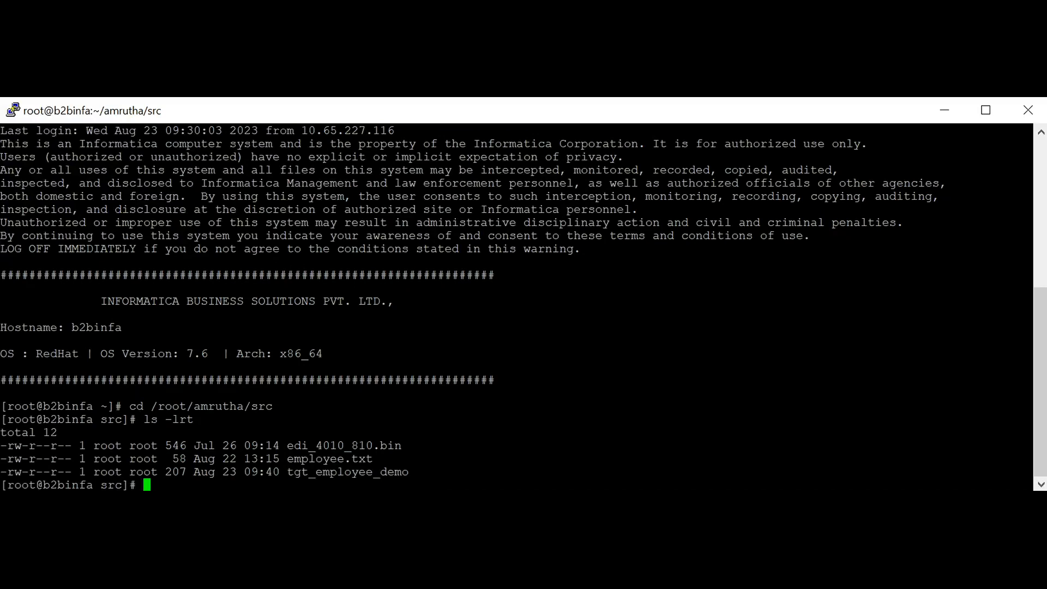
Step: Print the contents of the tgt_employee_demo file with cat, and minimize the terminal window
type("cat")
type("tgt")
key("Tab")
key("Return")
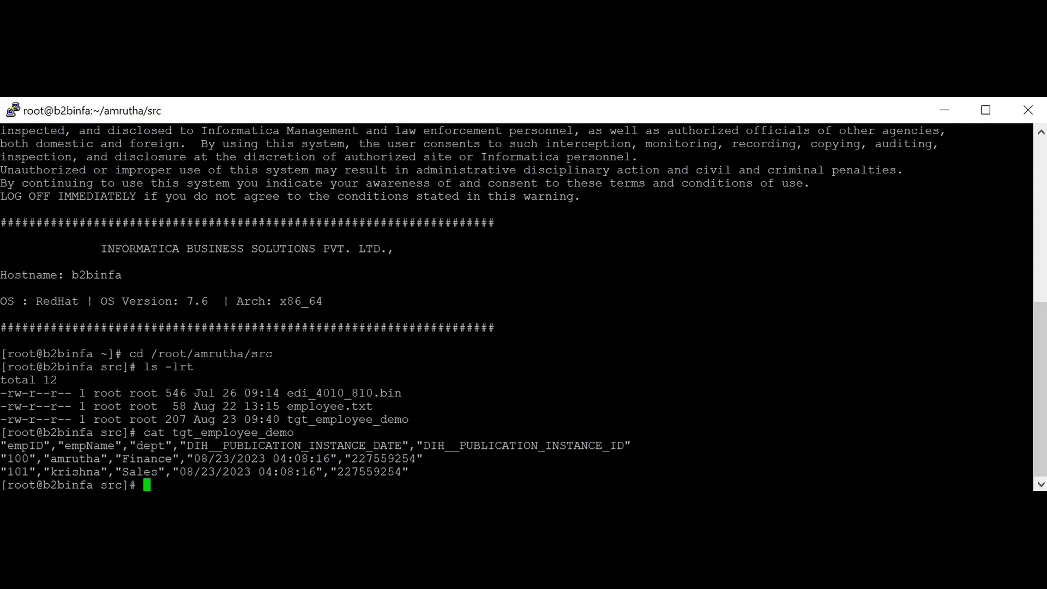
left_click_drag(1, 458, 395, 471)
left_click(396, 472)
key("alt+Tab")
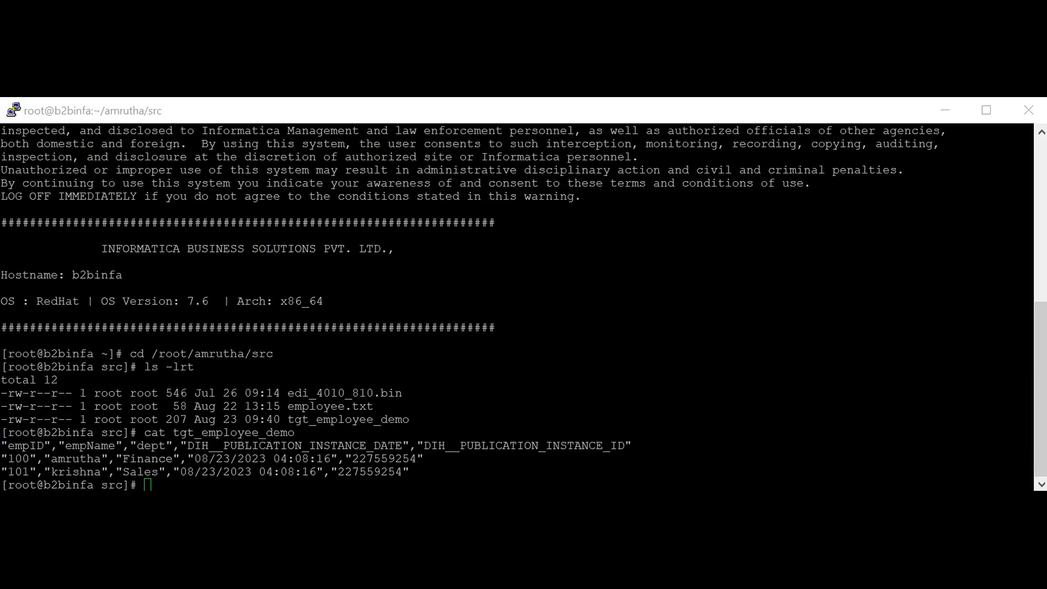
left_click(945, 110)
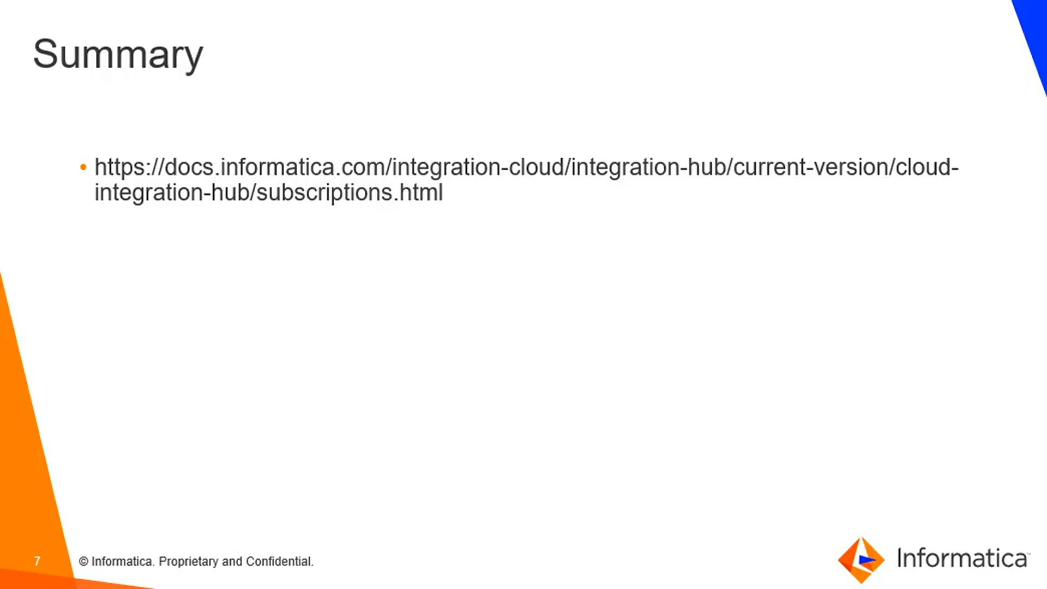
key("Right")
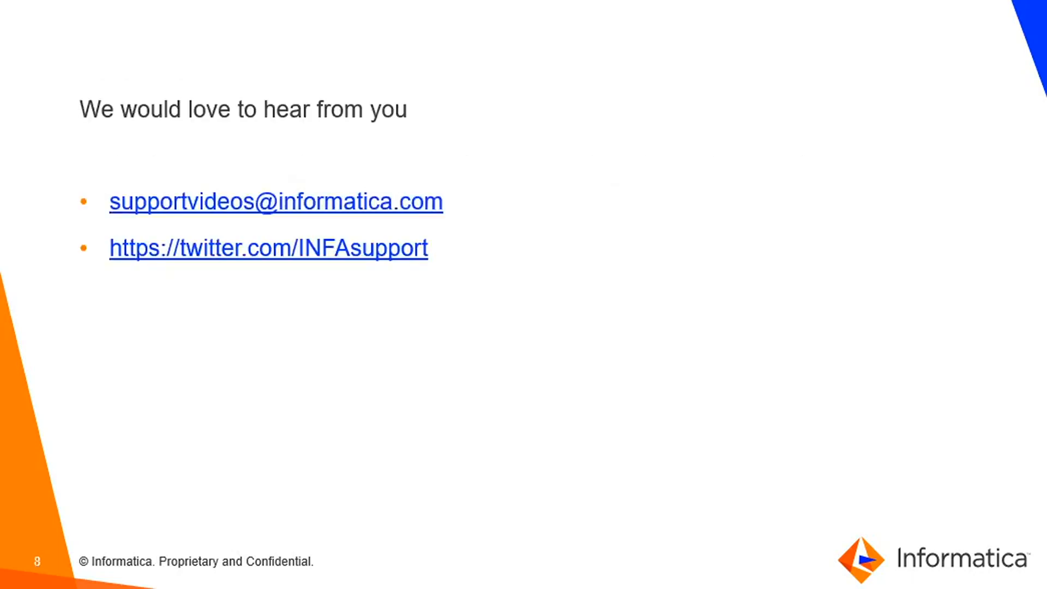